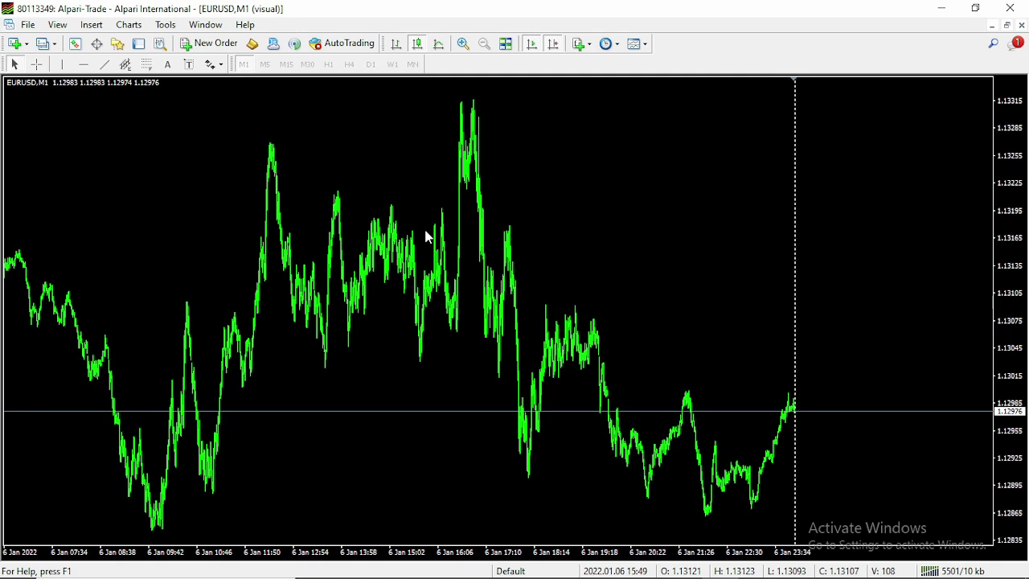
# Step: Bring the Sophia 2.0 folder window forward in File Explorer, then hide it
pyautogui.click(389, 565)
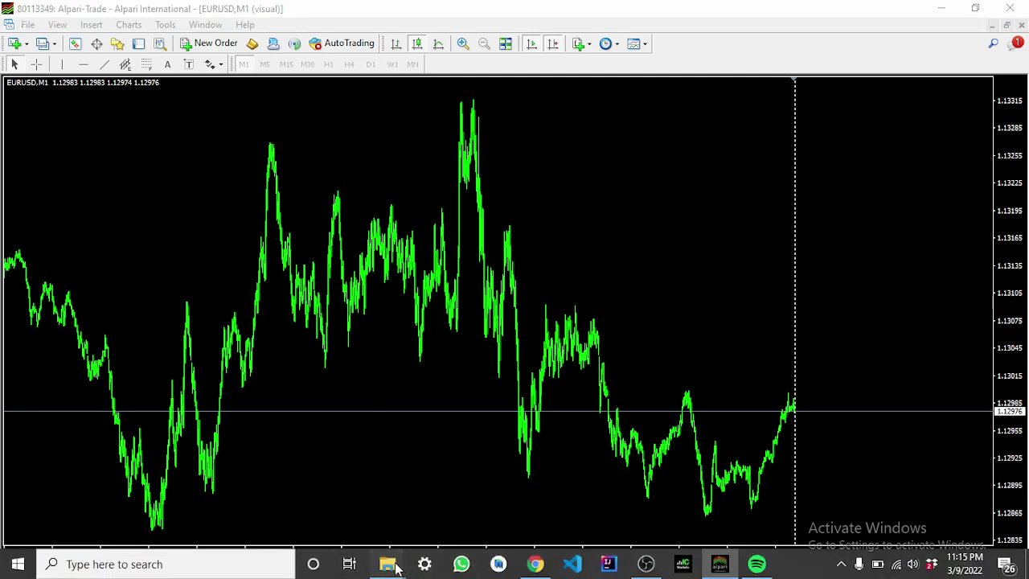
pyautogui.click(448, 518)
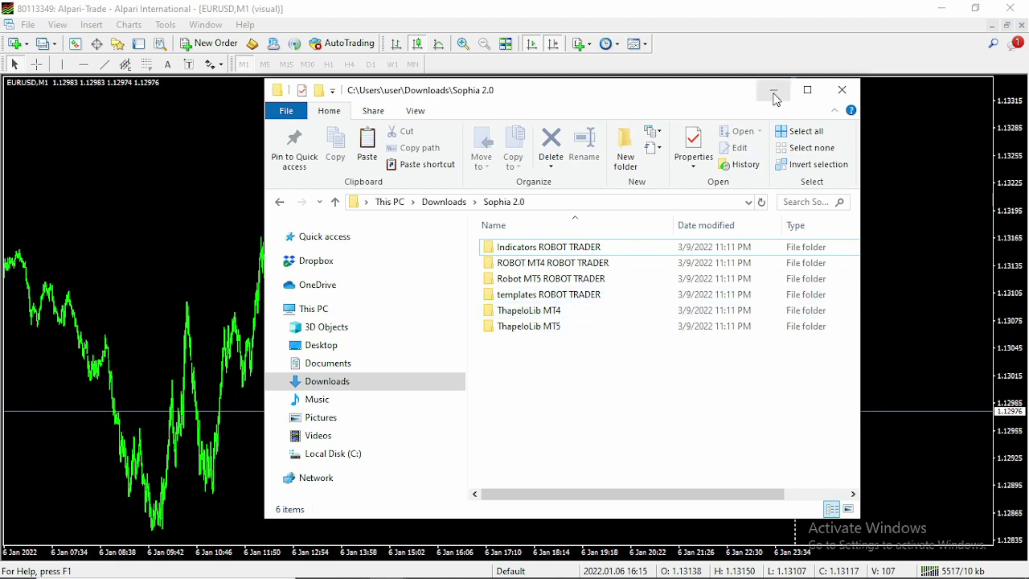
pyautogui.moveTo(559, 313)
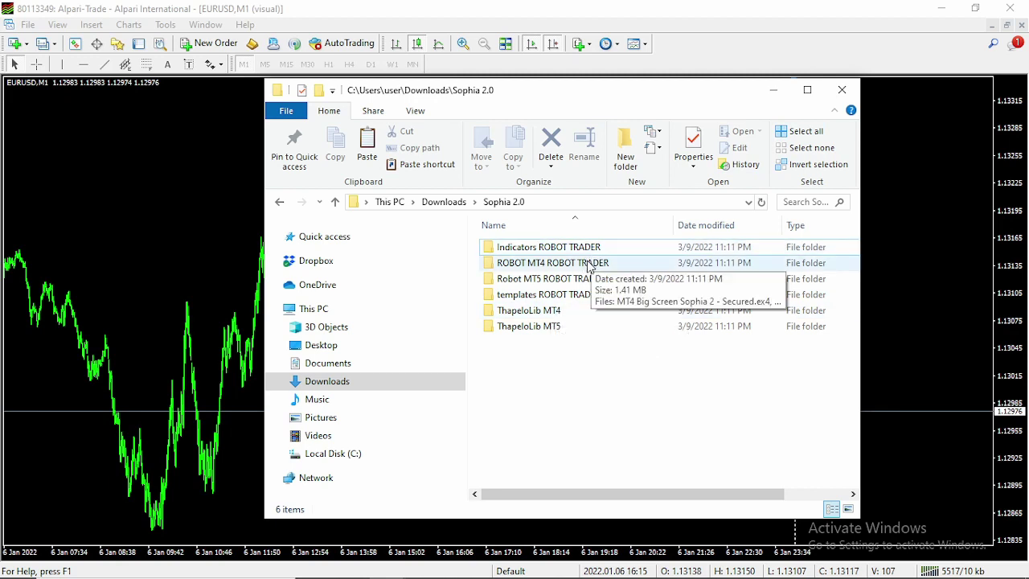
pyautogui.click(773, 90)
# Step: Open the terminal's data folder, enter the MQL4 folder, then close the window
pyautogui.click(28, 25)
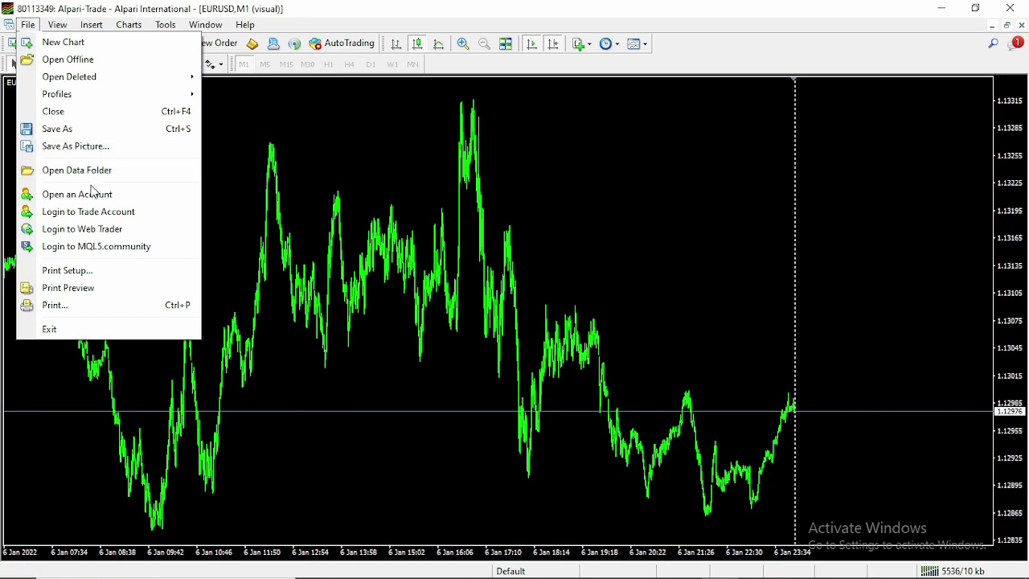
pyautogui.click(97, 172)
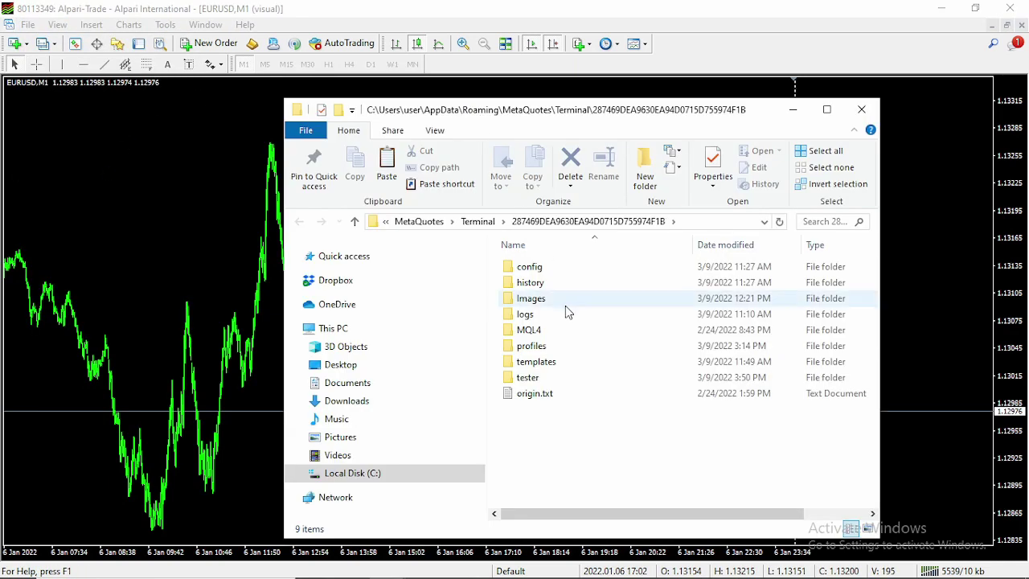
pyautogui.doubleClick(560, 330)
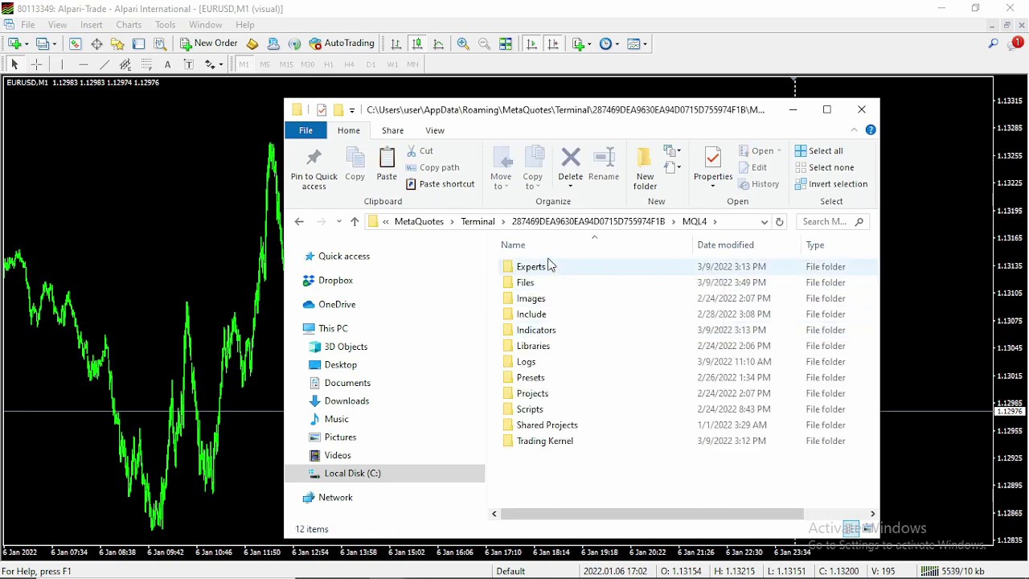
pyautogui.click(861, 109)
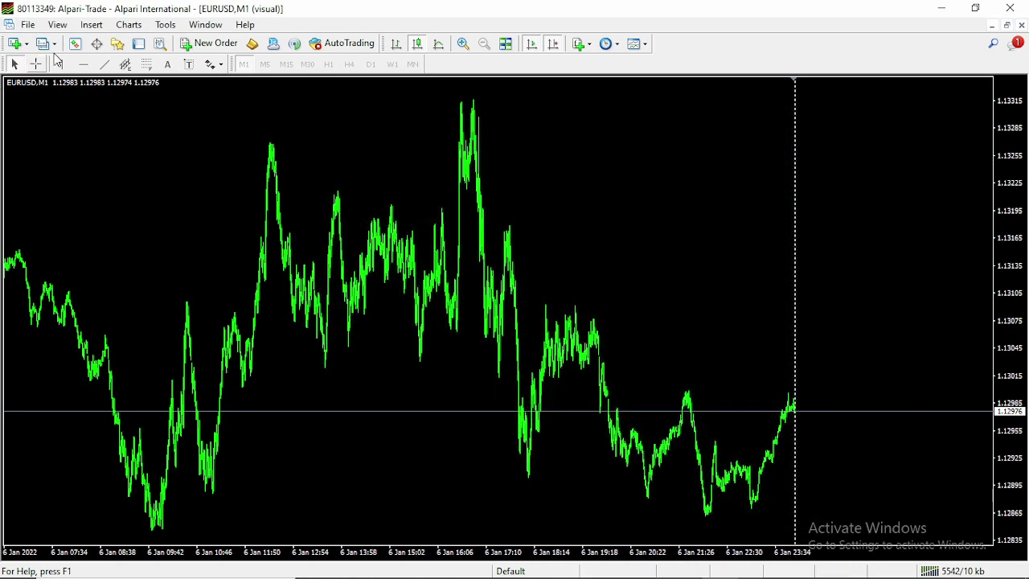
# Step: Show the Navigator, select MT4 Big Screen Sophia 2, and close the EURUSD M1 visual-mode chart
pyautogui.click(118, 44)
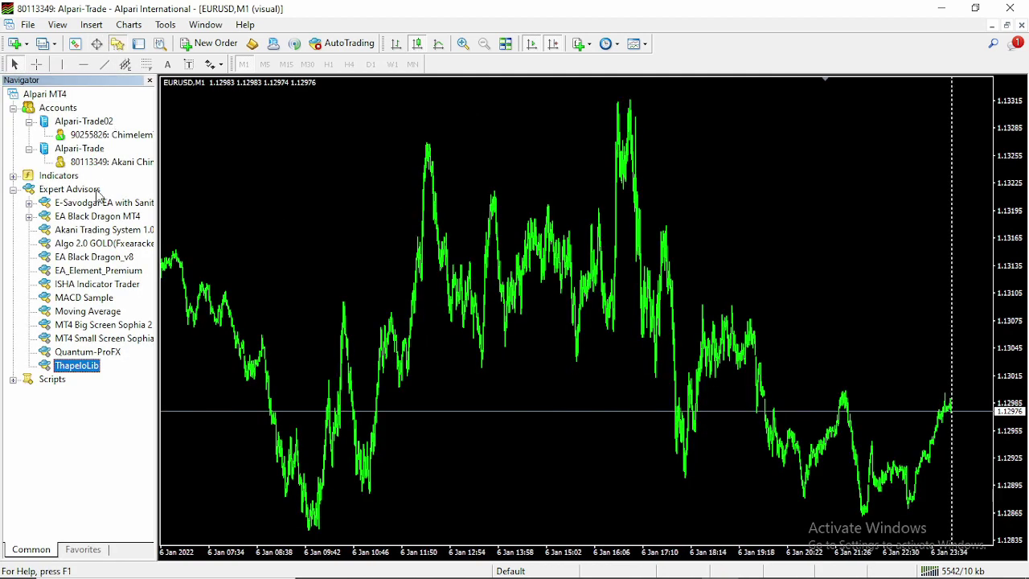
pyautogui.click(95, 326)
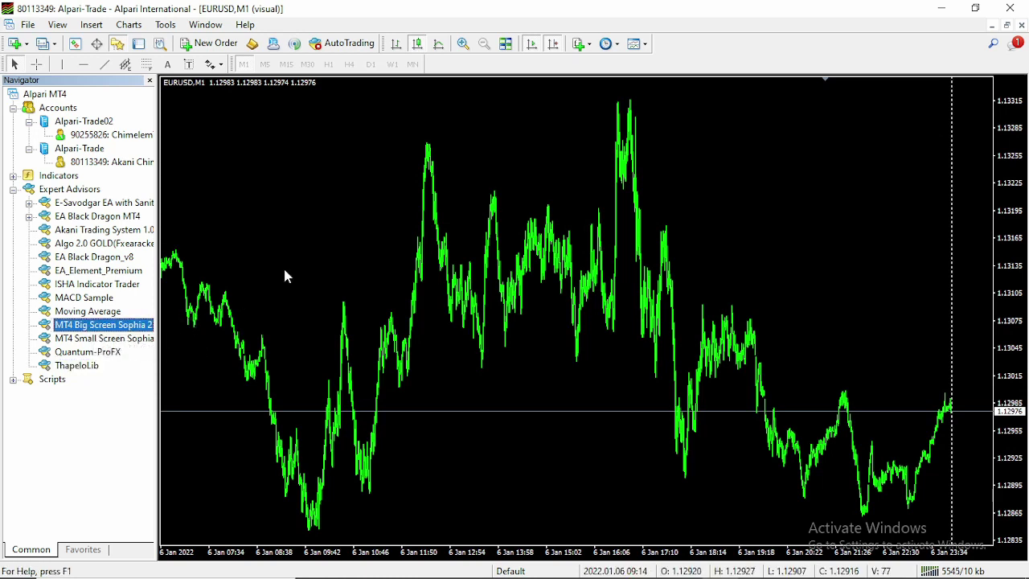
pyautogui.rightClick(390, 156)
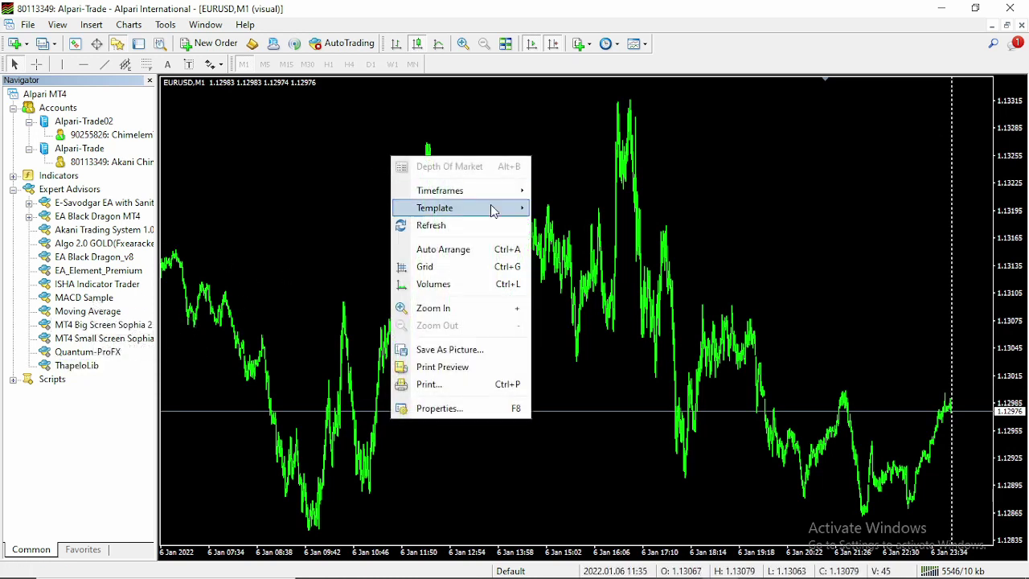
pyautogui.click(1022, 26)
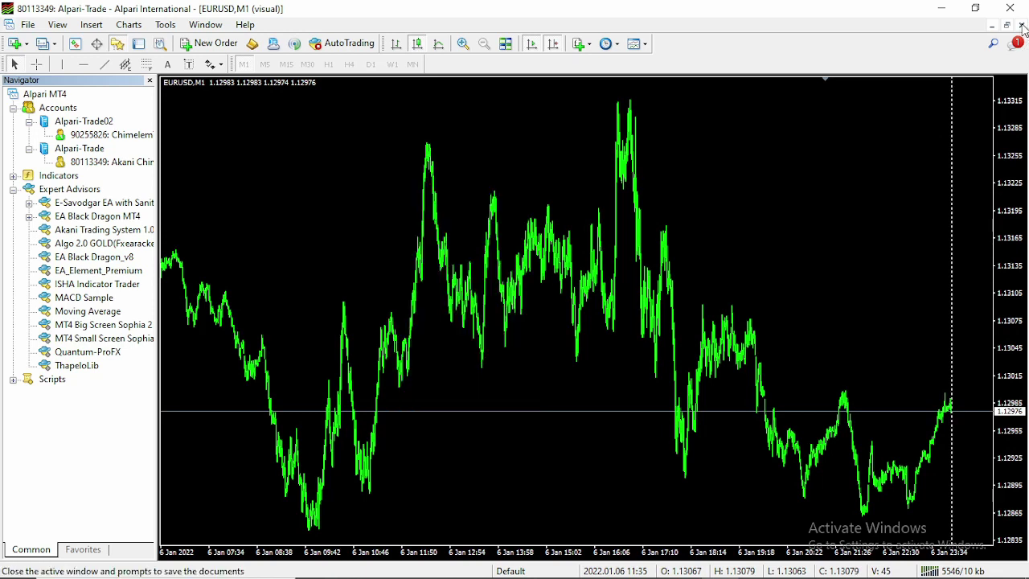
pyautogui.click(1022, 25)
# Step: Drag EURUSD from Market Watch onto the workspace to open an EURUSD_i H1 chart
pyautogui.click(75, 44)
pyautogui.scroll(-7, 48, 215)
pyautogui.moveTo(48, 190); pyautogui.dragTo(285, 184)
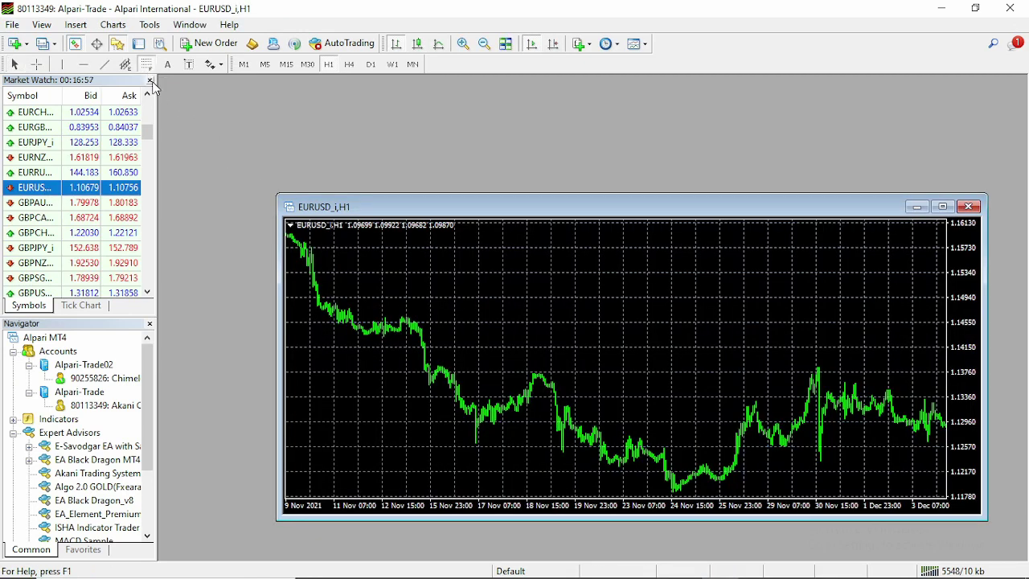
# Step: Close Market Watch, maximize the EURUSD_i chart, and enable AutoTrading
pyautogui.click(149, 80)
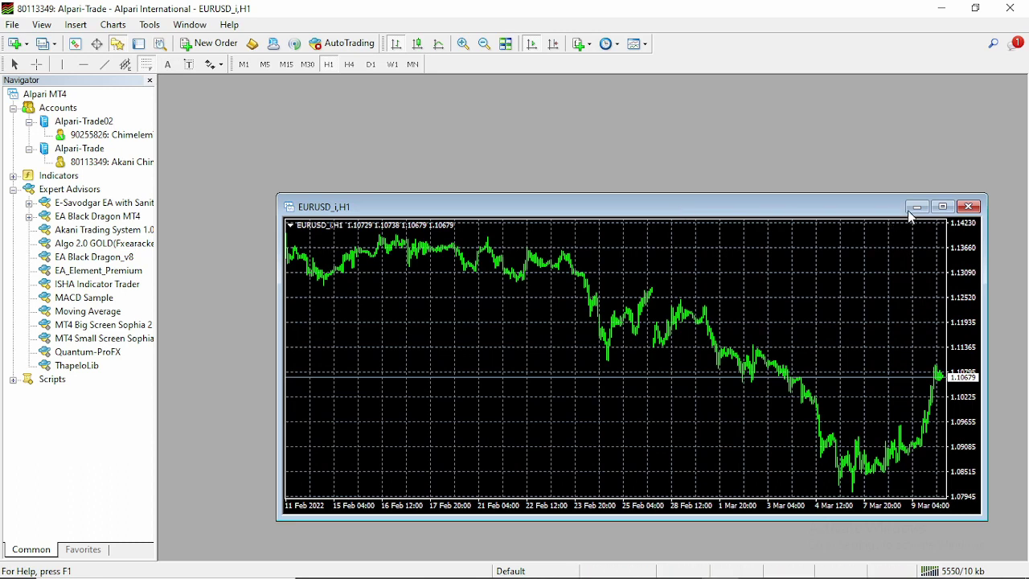
pyautogui.click(947, 209)
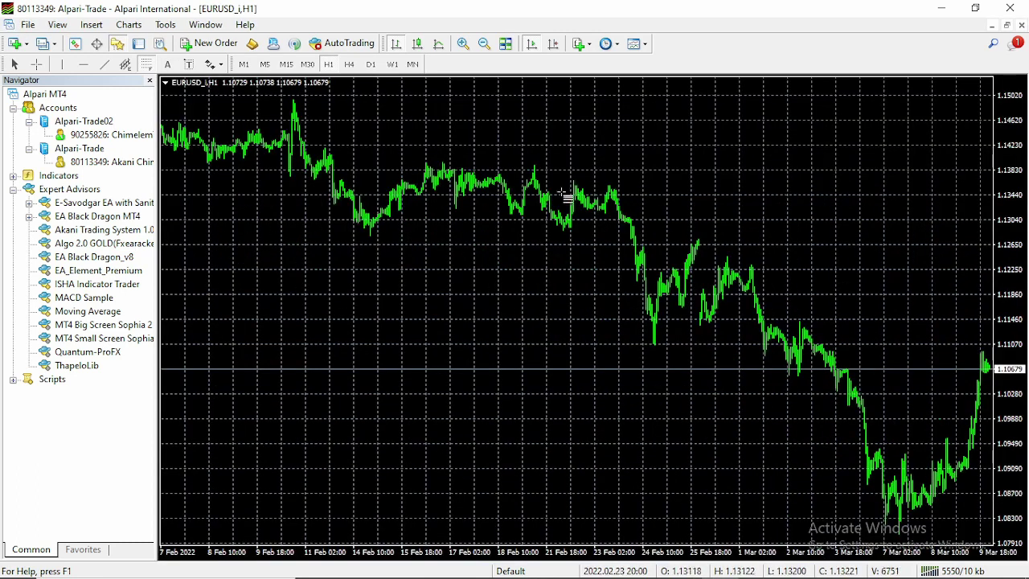
pyautogui.click(341, 44)
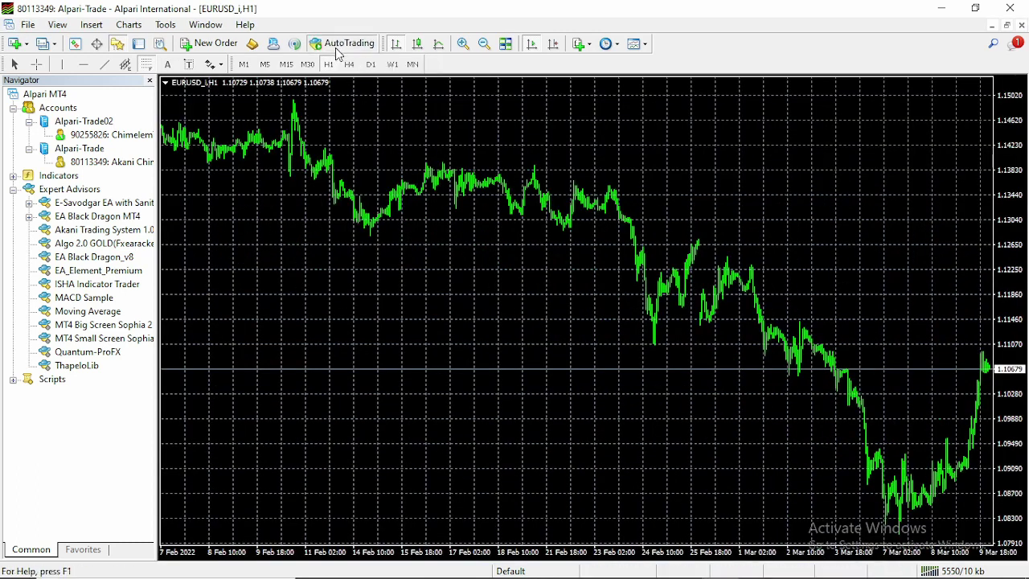
# Step: Check the Expert Advisors terminal options, then switch the chart to the M15 timeframe
pyautogui.click(165, 24)
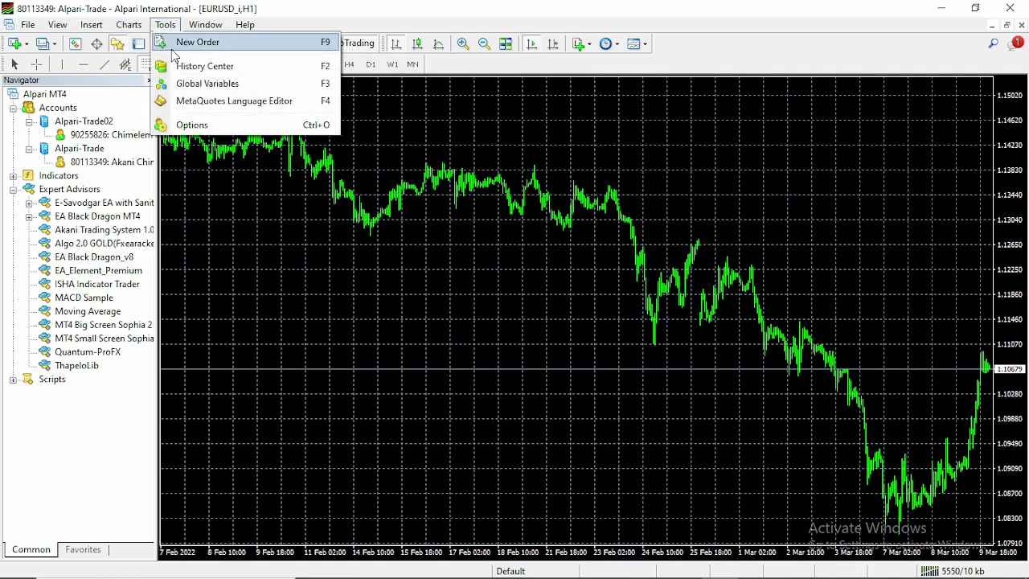
pyautogui.click(206, 127)
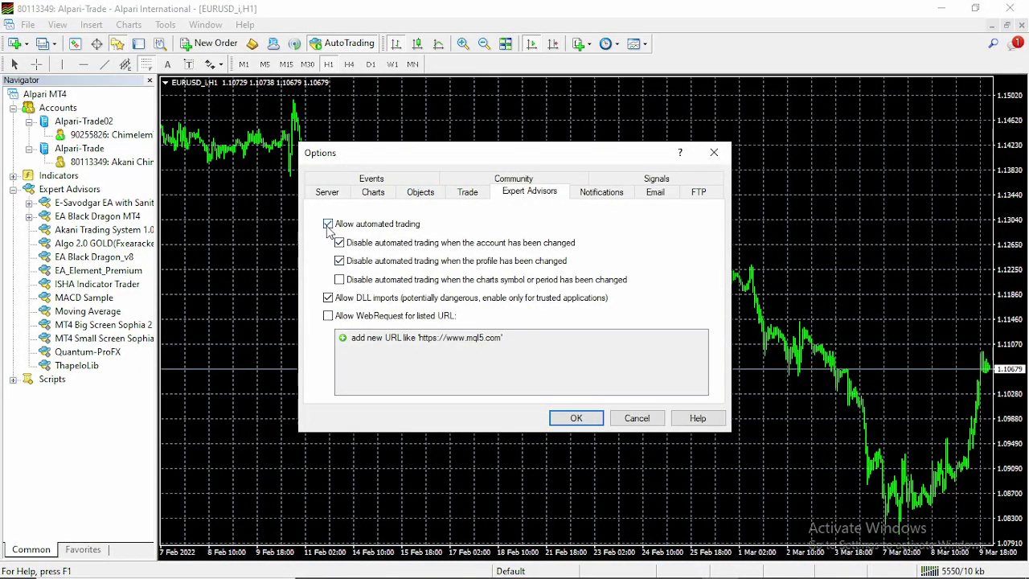
pyautogui.click(714, 152)
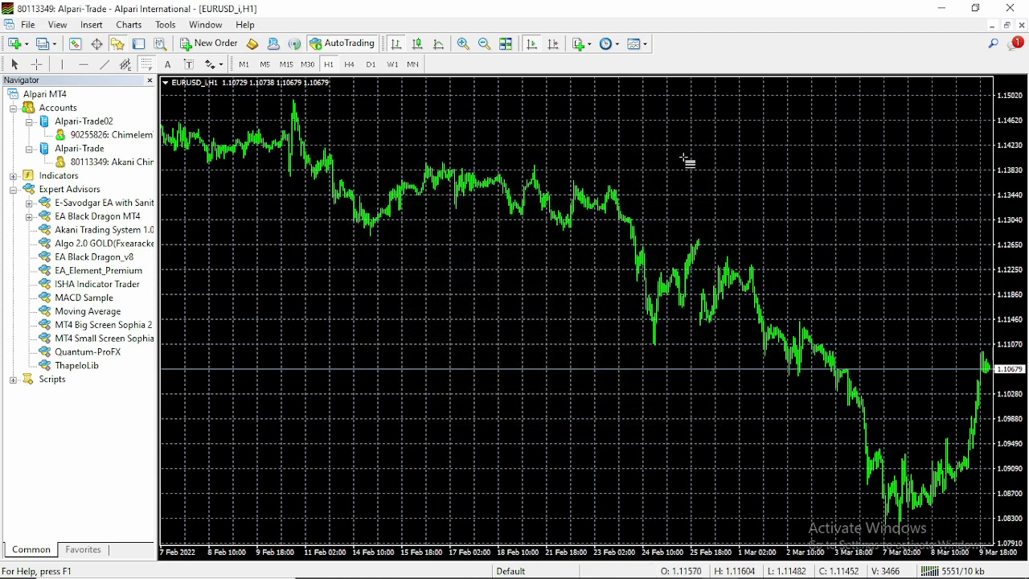
pyautogui.click(286, 65)
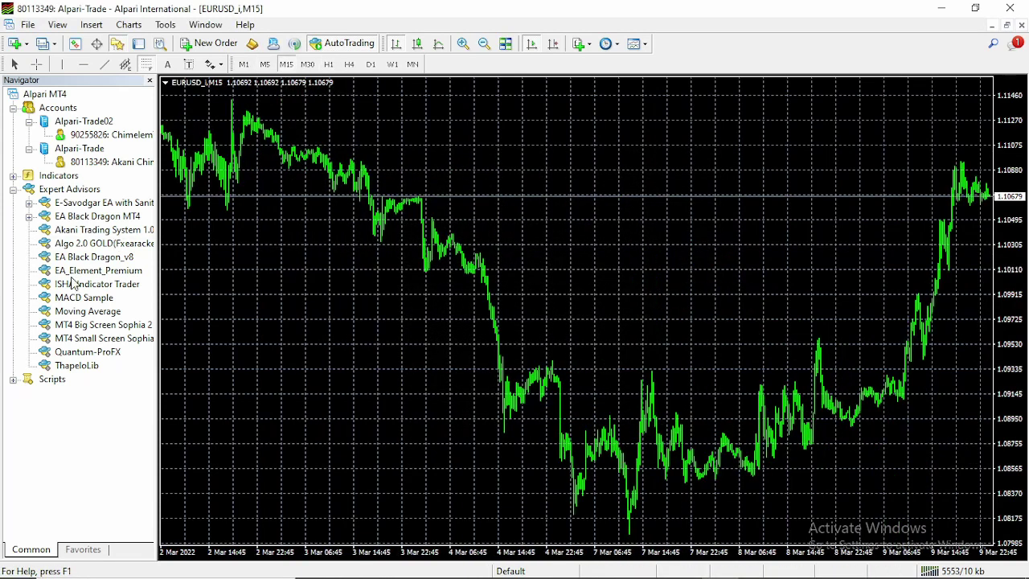
# Step: Drop MT4 Big Screen Sophia 2 onto the chart and review its About and Common tabs
pyautogui.moveTo(79, 325); pyautogui.dragTo(246, 275)
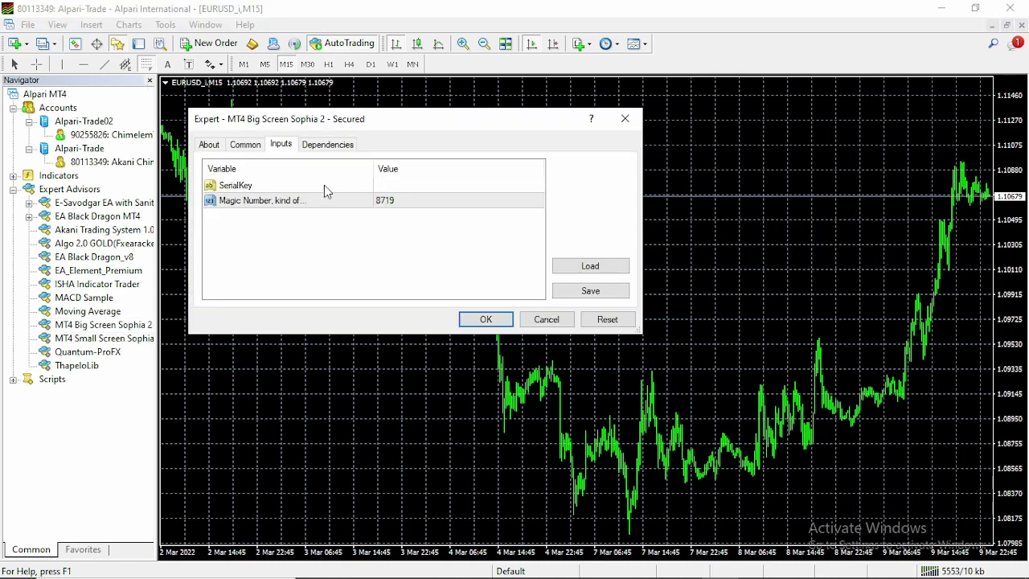
pyautogui.click(211, 145)
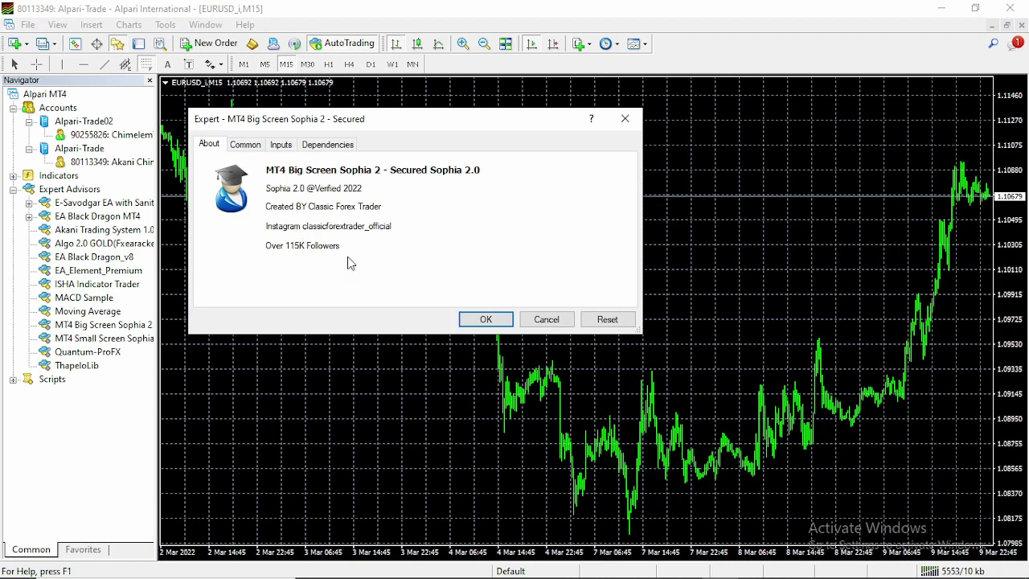
pyautogui.click(258, 147)
pyautogui.click(278, 145)
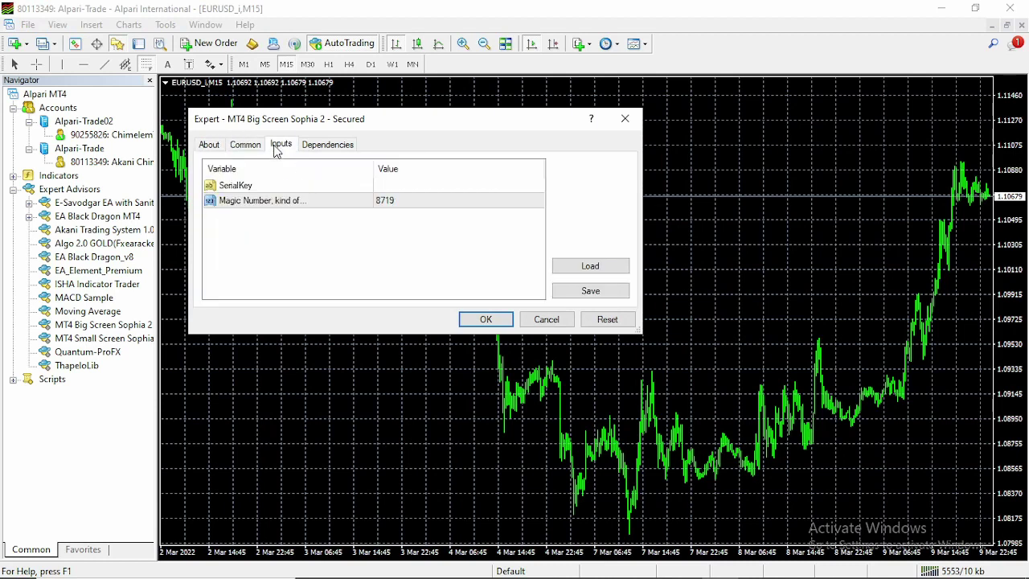
# Step: Enter the SerialKey input value, confirm attaching the expert, and widen the chart to full width
pyautogui.click(379, 186)
pyautogui.click(379, 186)
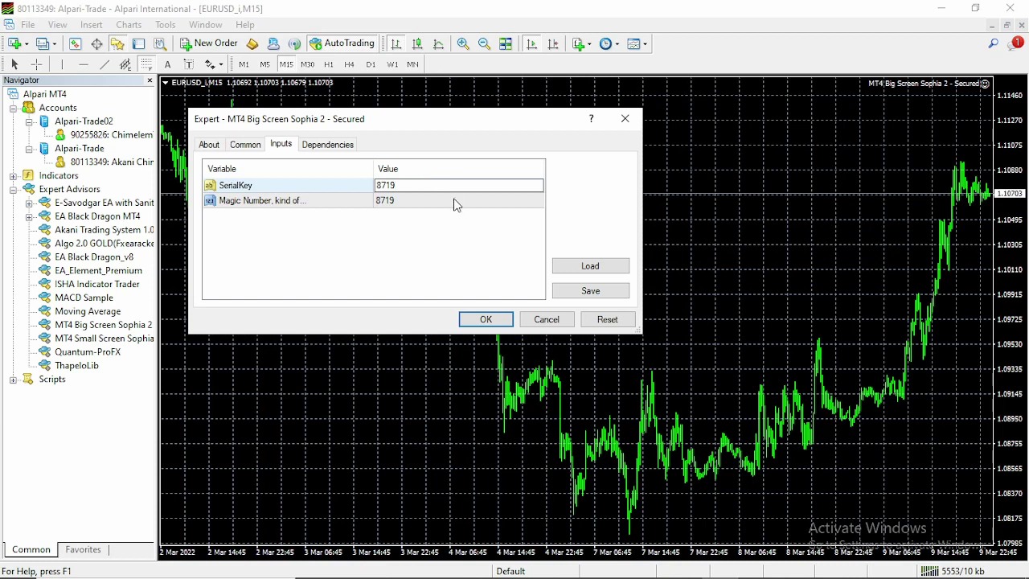
pyautogui.doubleClick(415, 184)
pyautogui.write('1111')
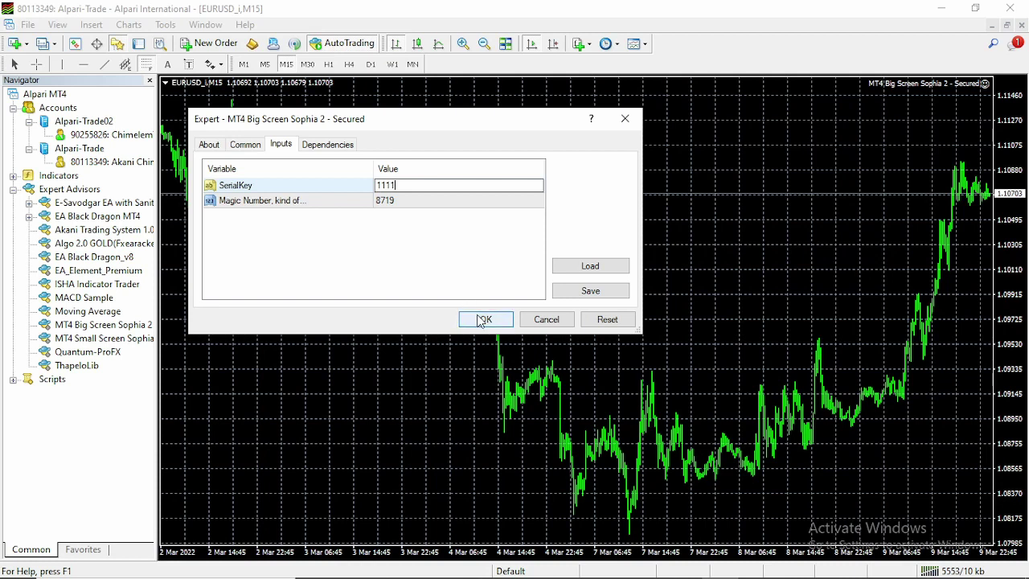
pyautogui.click(352, 147)
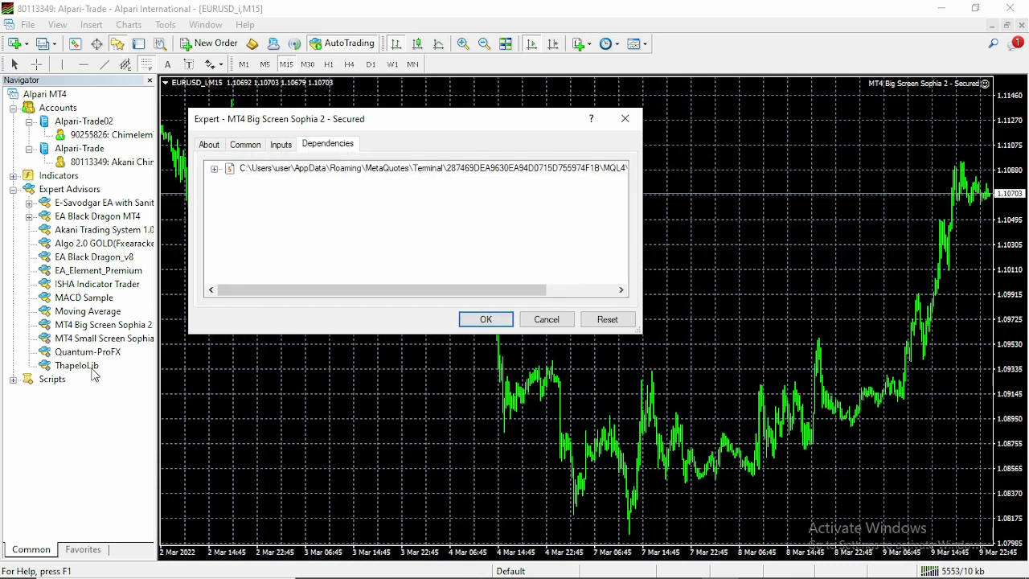
pyautogui.click(486, 320)
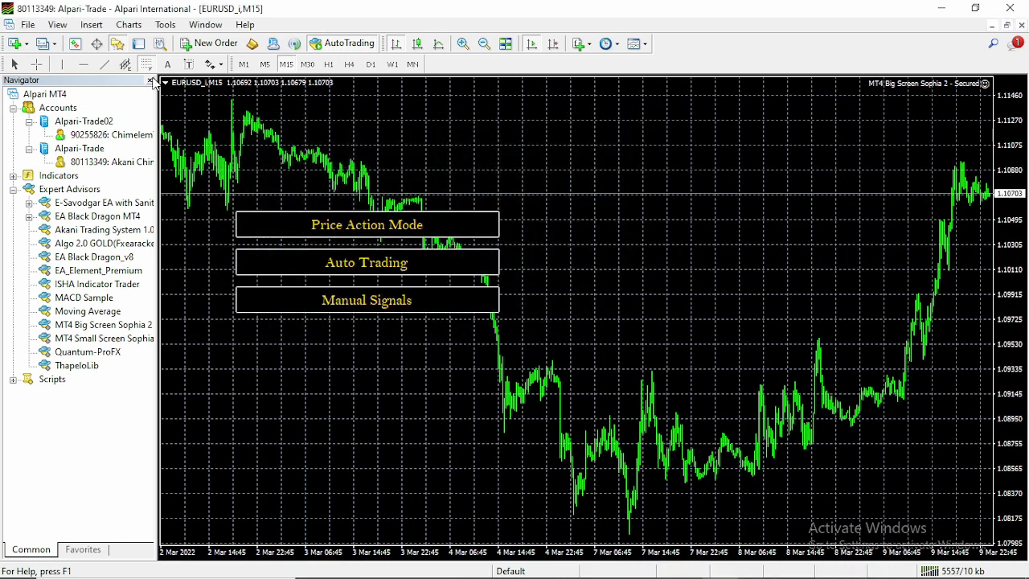
pyautogui.click(149, 81)
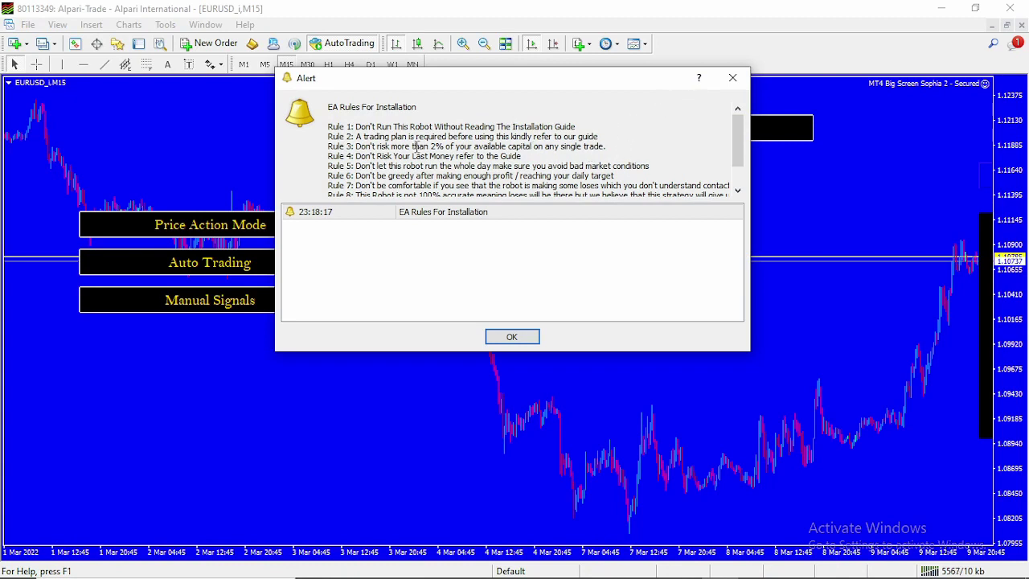
# Step: Scroll the installation rules down to Rule 10, then select and deselect some rule text
pyautogui.scroll(-1, 488, 127)
pyautogui.scroll(1, 488, 126)
pyautogui.scroll(-1, 566, 131)
pyautogui.moveTo(653, 189); pyautogui.dragTo(365, 113)
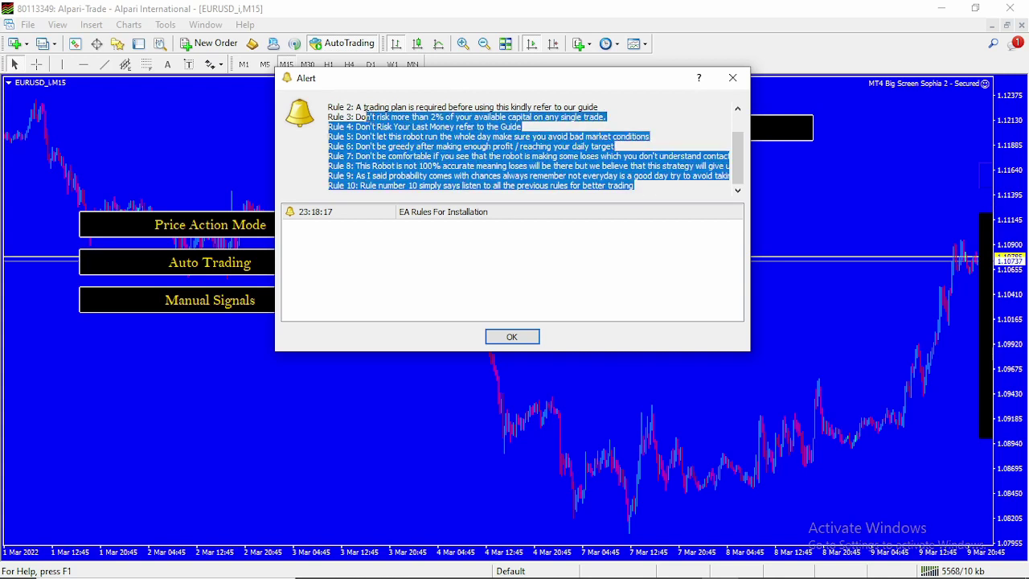
pyautogui.click(570, 129)
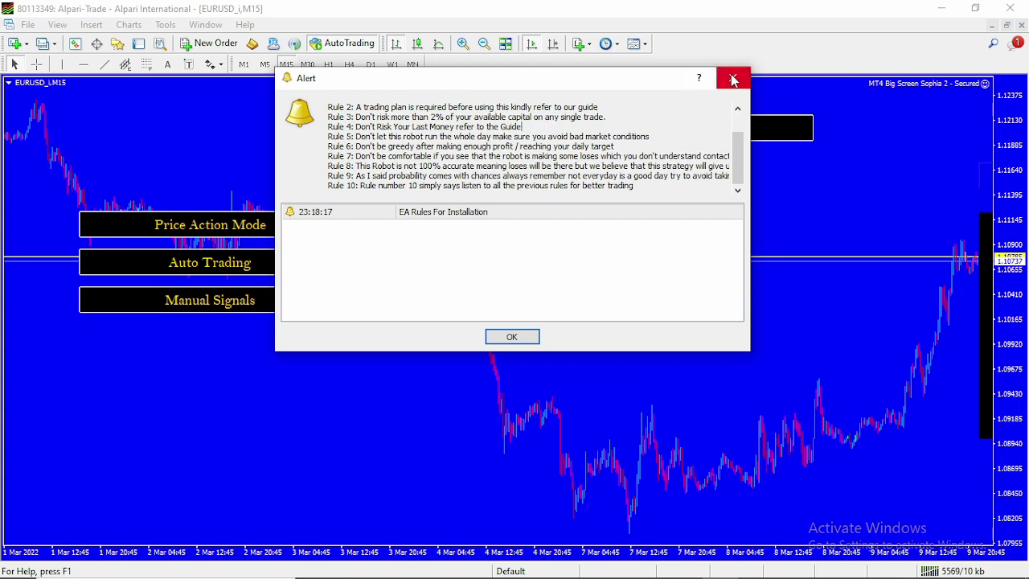
# Step: Close the installation rules alert, then turn Price Action Mode on and back to Deactivated
pyautogui.click(515, 338)
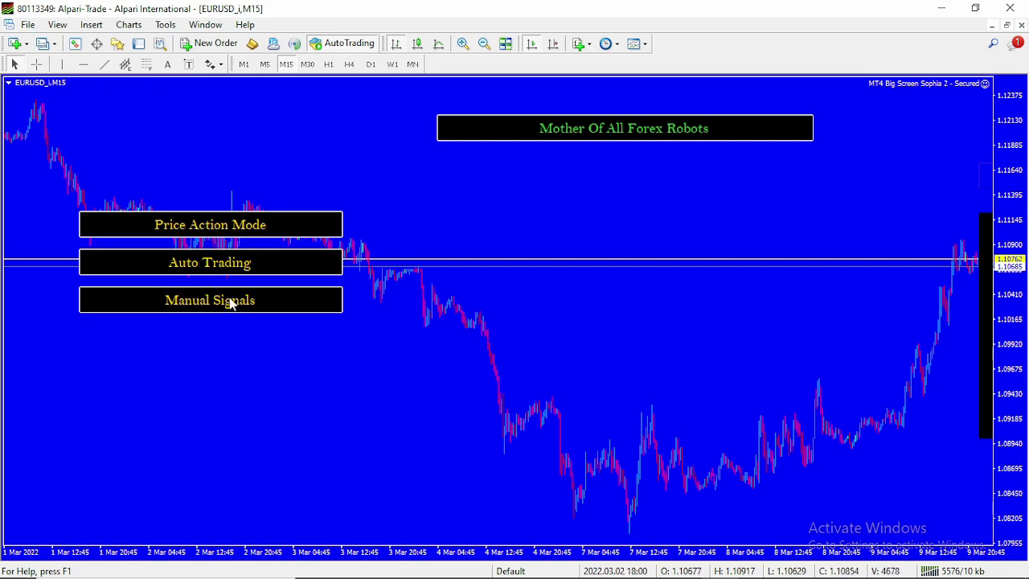
pyautogui.click(223, 228)
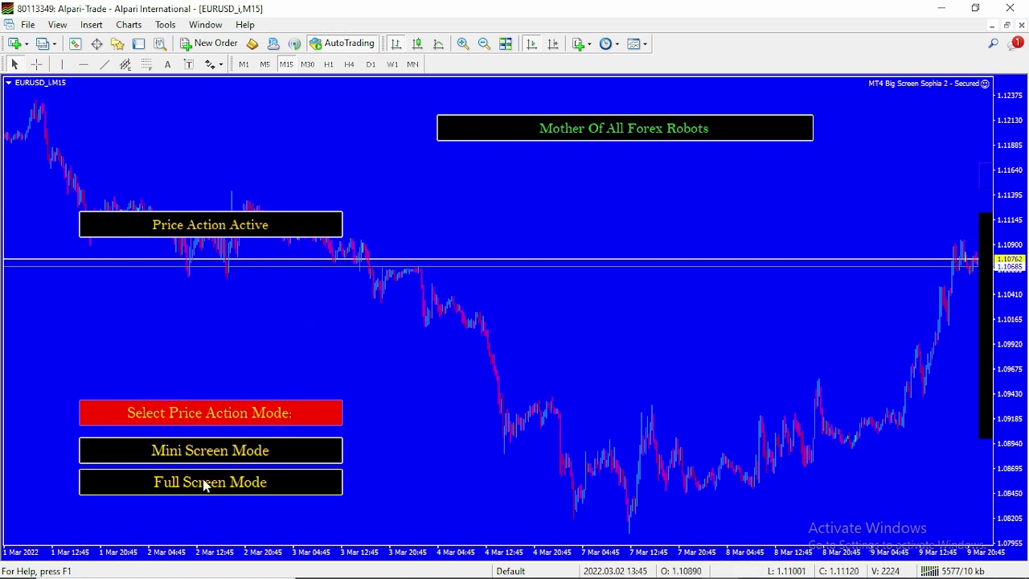
pyautogui.click(231, 228)
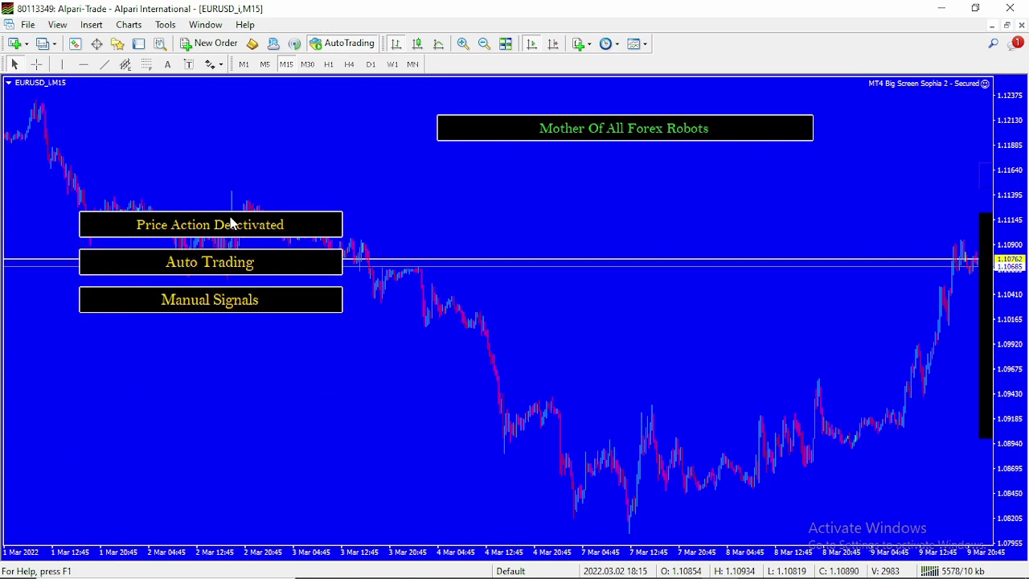
# Step: Turn on Auto Trading, try Smart, Medium and High Risker in turn, then deactivate Auto Trading
pyautogui.click(213, 266)
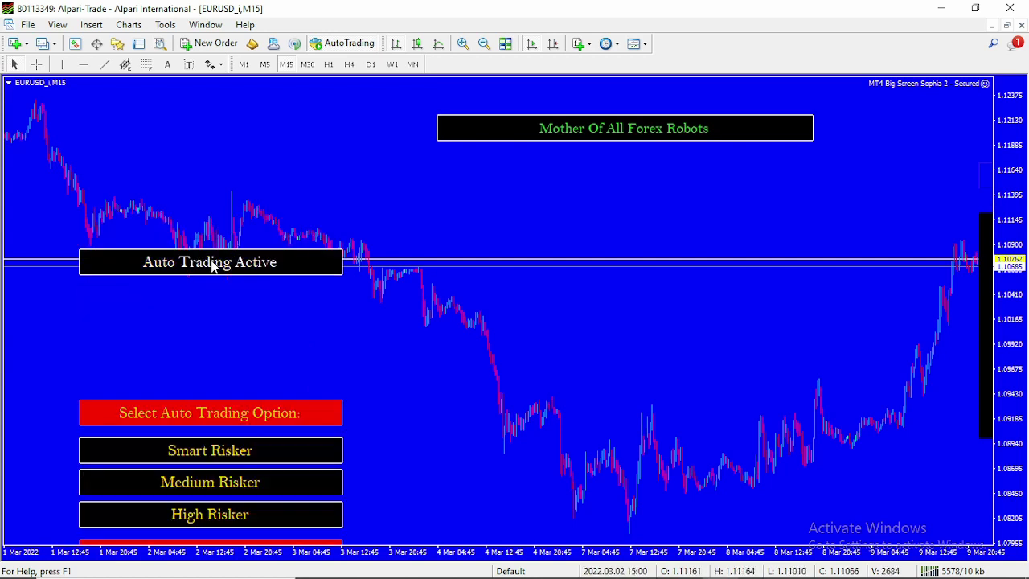
pyautogui.click(217, 455)
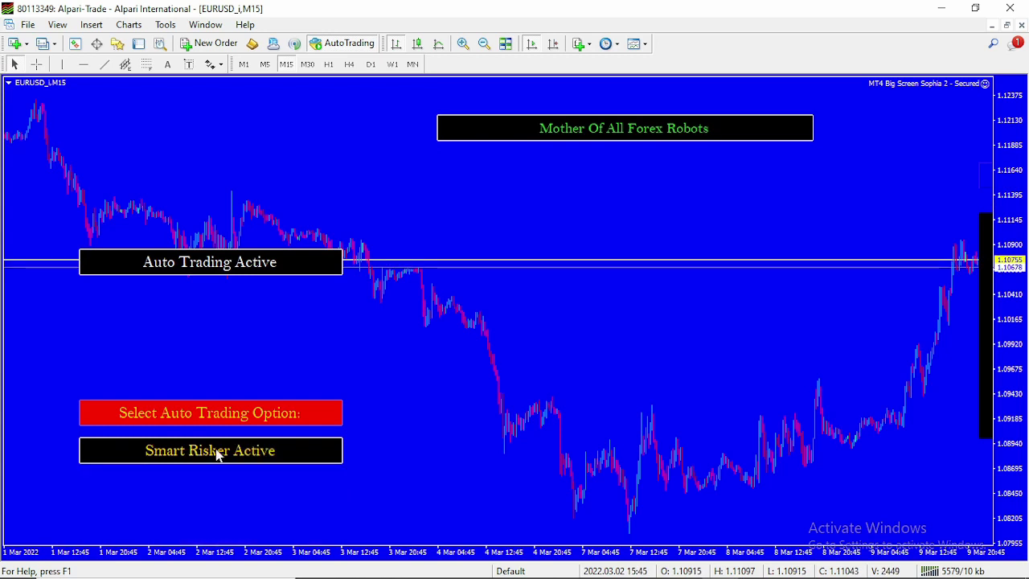
pyautogui.click(217, 455)
pyautogui.click(223, 484)
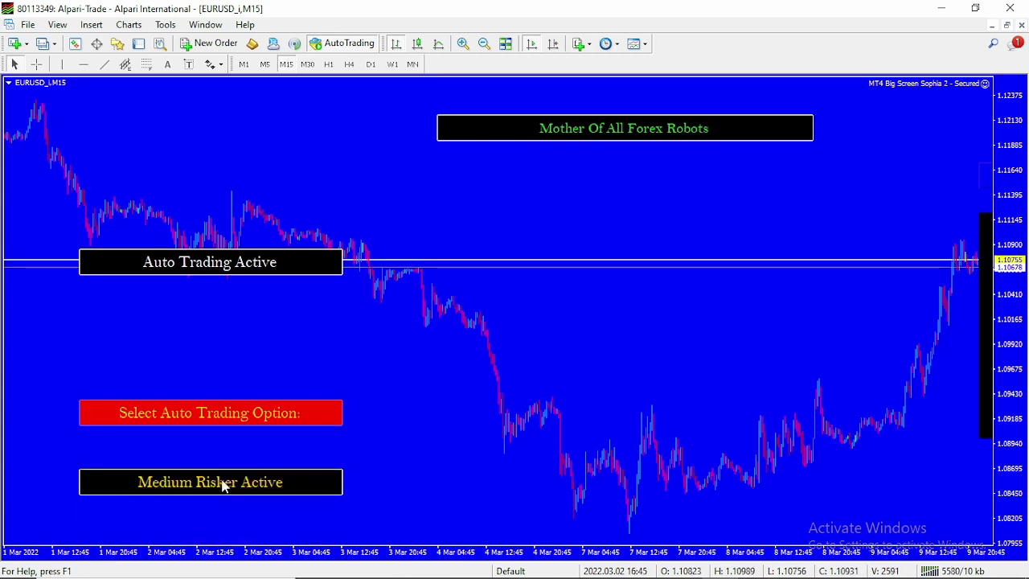
pyautogui.click(223, 484)
pyautogui.click(219, 516)
pyautogui.click(219, 516)
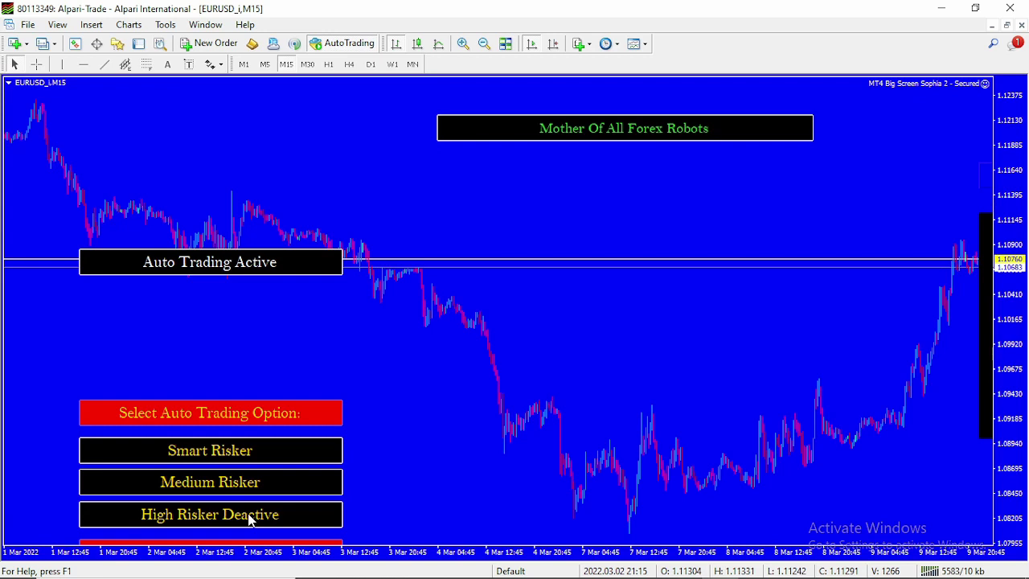
pyautogui.click(217, 266)
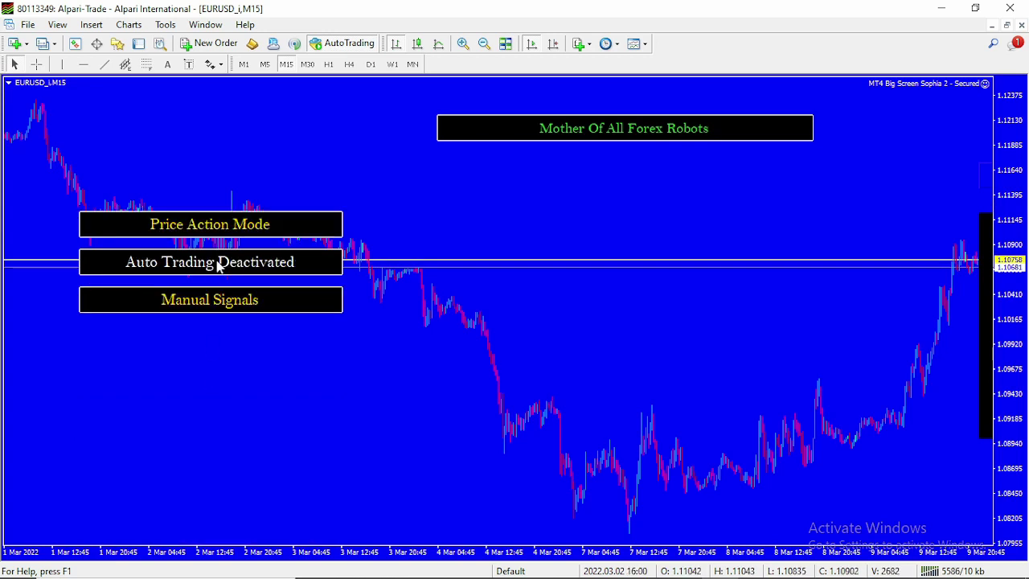
# Step: Open the Manual Signals board for all currency pairs, then deactivate the signals
pyautogui.click(213, 300)
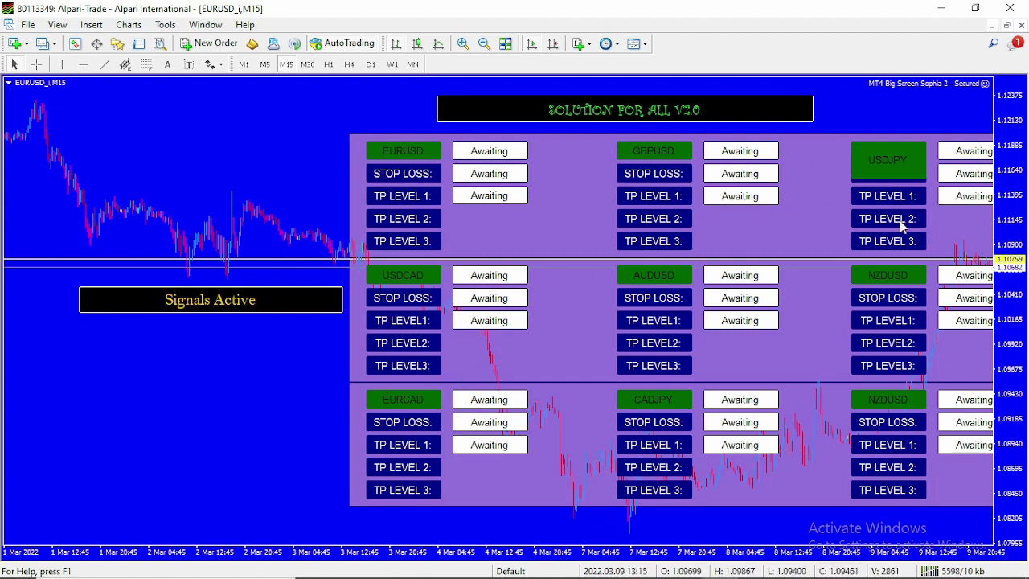
pyautogui.click(228, 308)
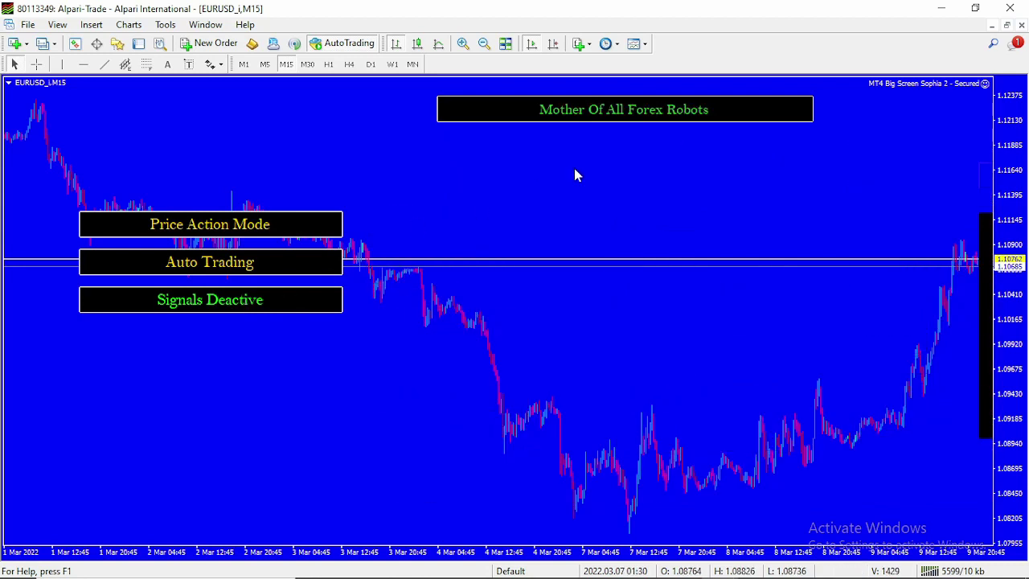
# Step: Toggle Auto Trading on and off, then zoom the EURUSD chart in three levels
pyautogui.click(196, 266)
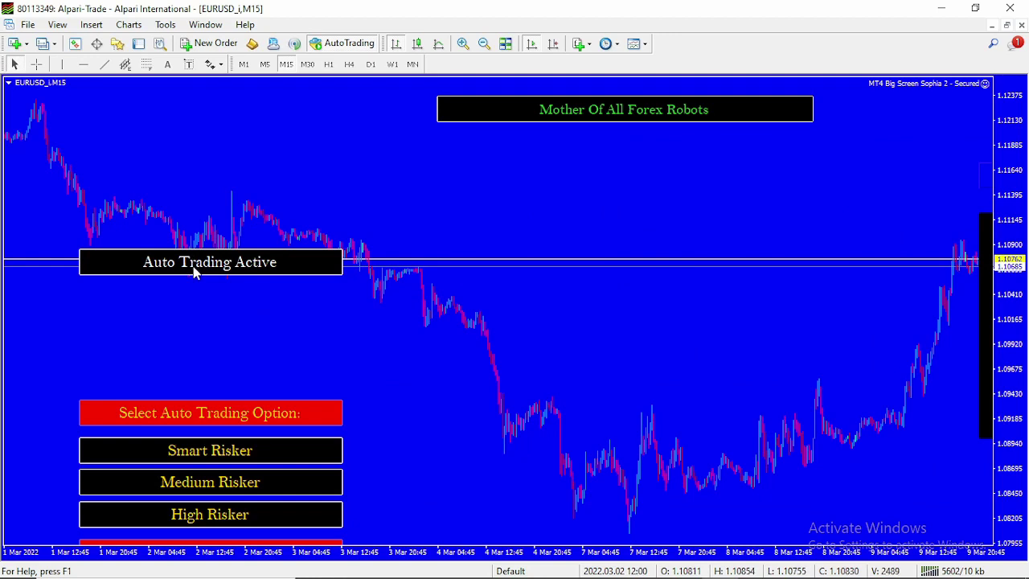
pyautogui.click(196, 268)
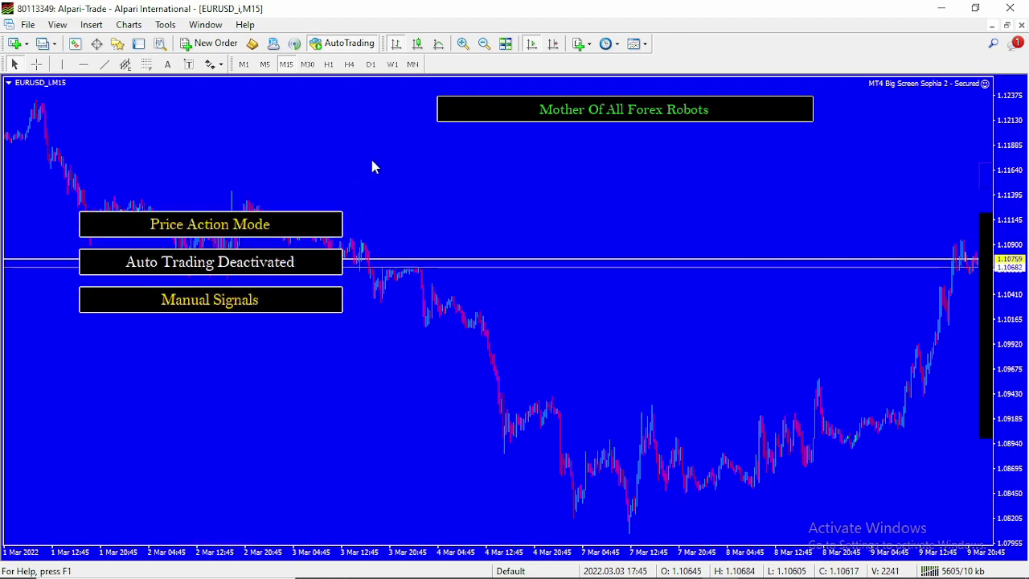
pyautogui.click(469, 46)
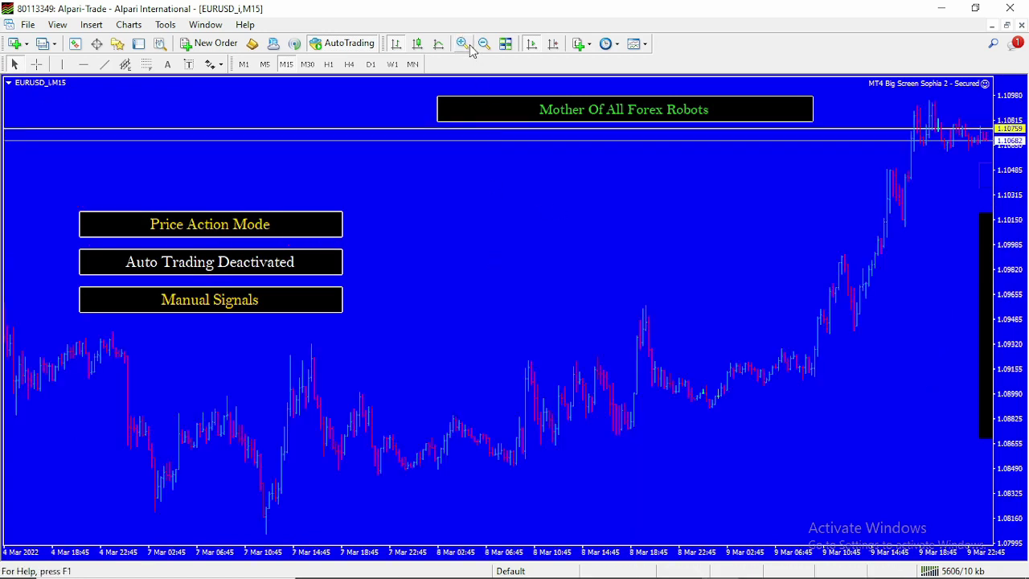
pyautogui.click(470, 46)
pyautogui.click(470, 45)
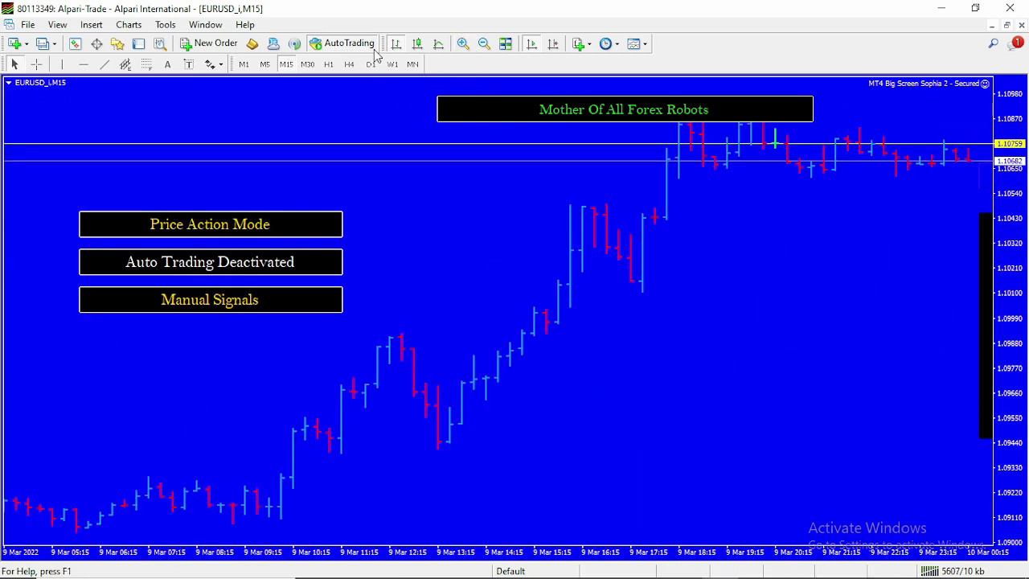
pyautogui.scroll(-2, 652, 208)
pyautogui.scroll(2, 652, 207)
pyautogui.scroll(-3, 653, 211)
pyautogui.scroll(2, 653, 211)
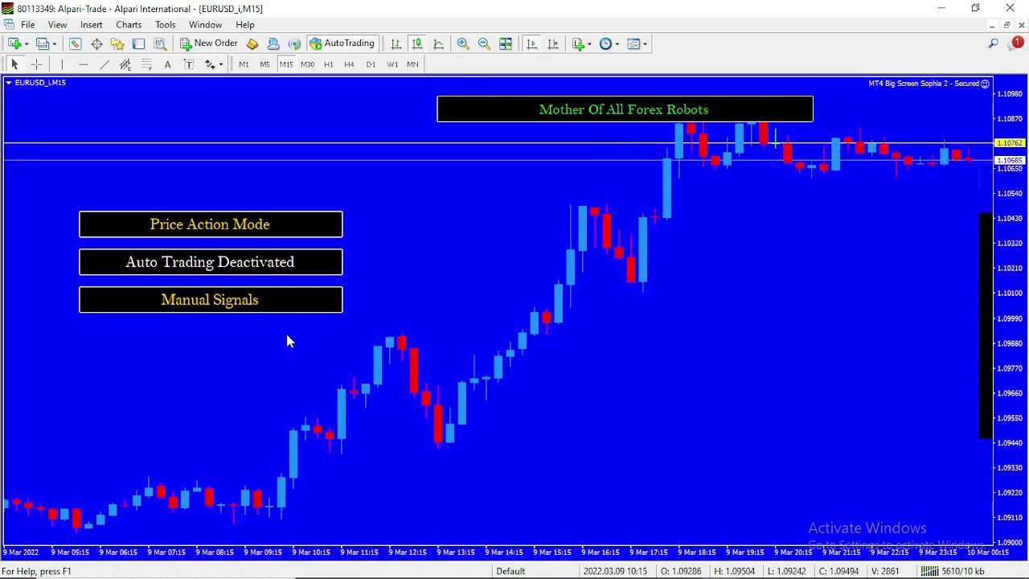
pyautogui.click(225, 225)
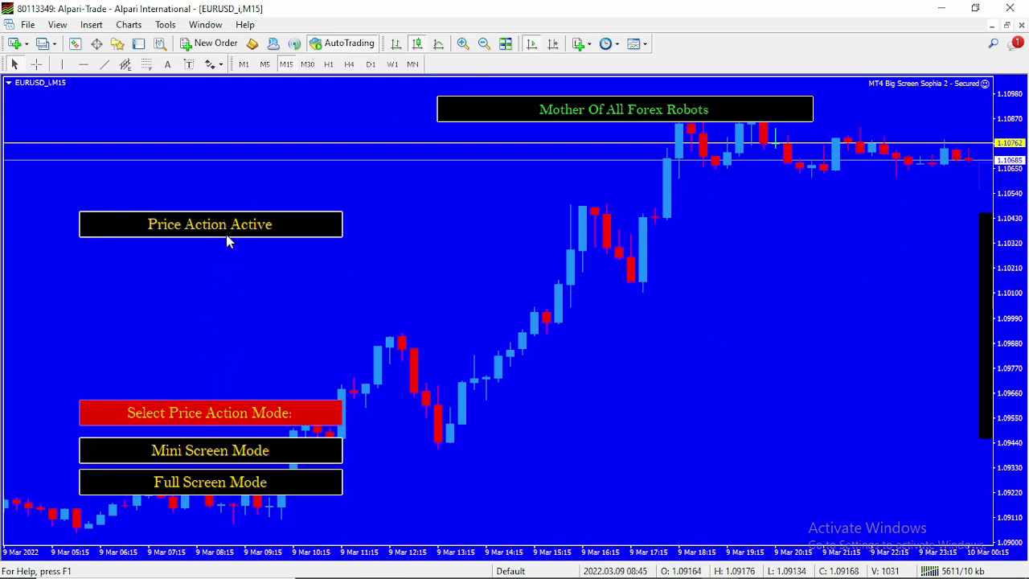
pyautogui.click(228, 232)
pyautogui.click(226, 267)
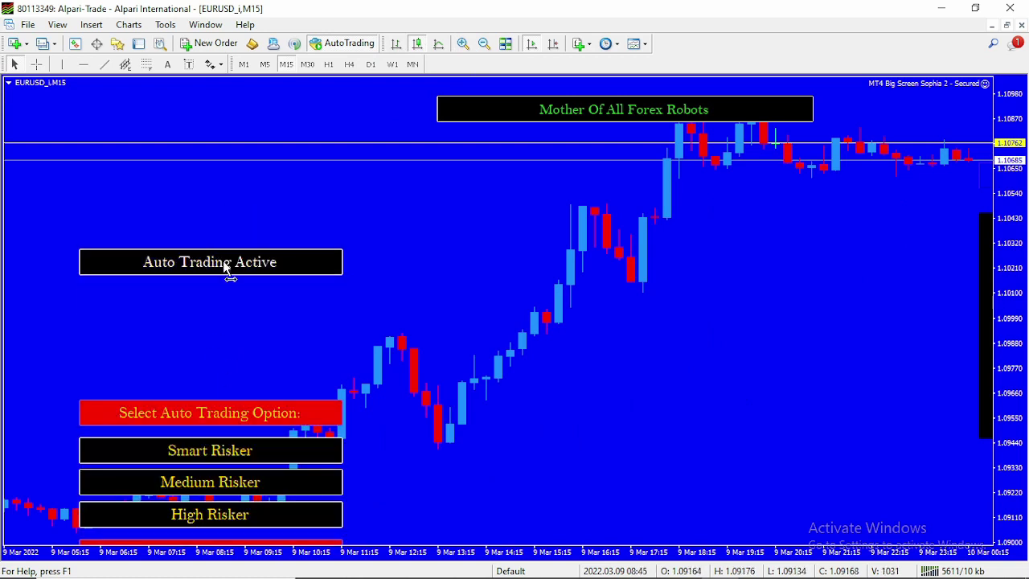
pyautogui.click(226, 267)
pyautogui.click(229, 301)
pyautogui.click(229, 301)
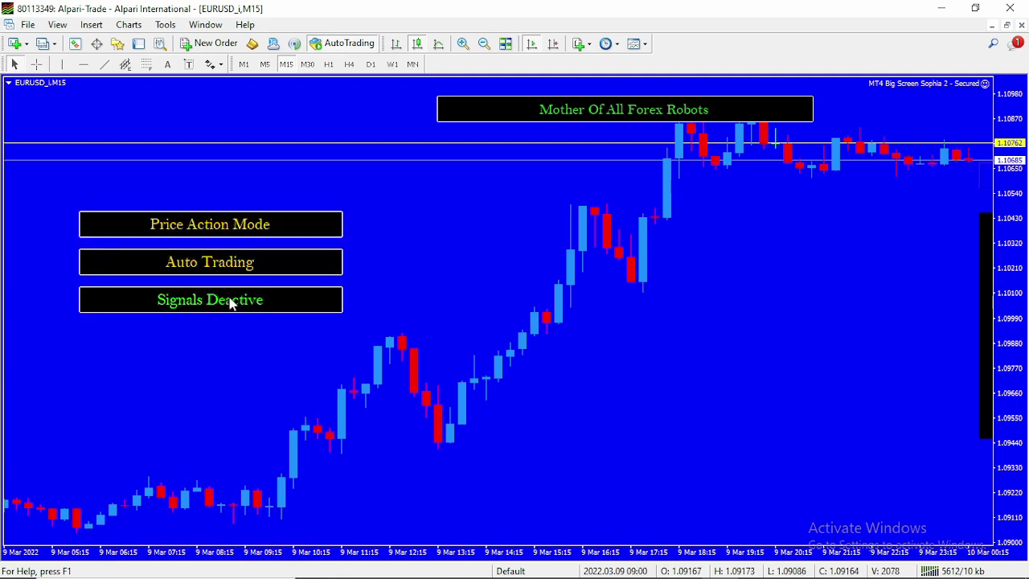
pyautogui.click(241, 270)
pyautogui.click(245, 262)
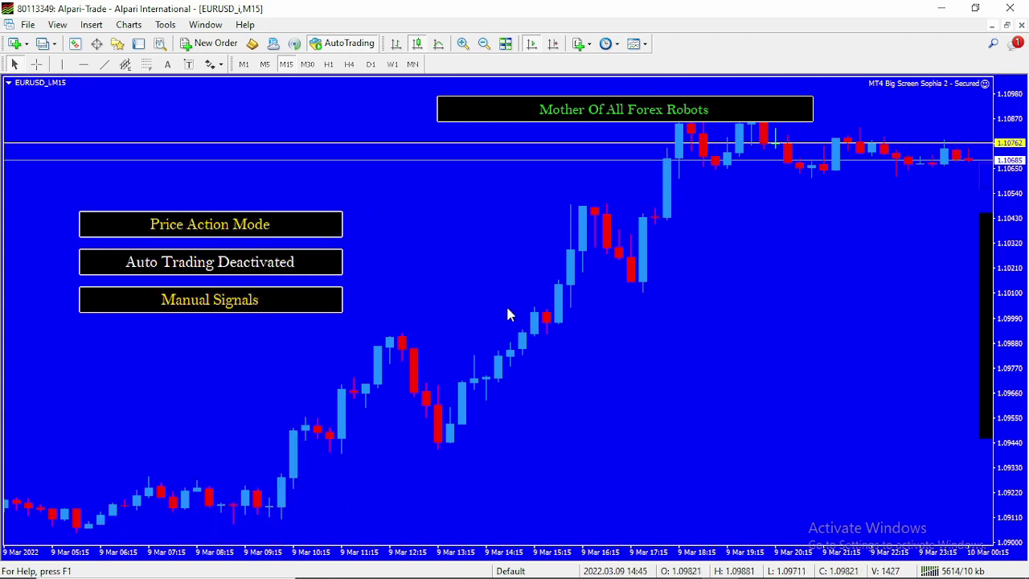